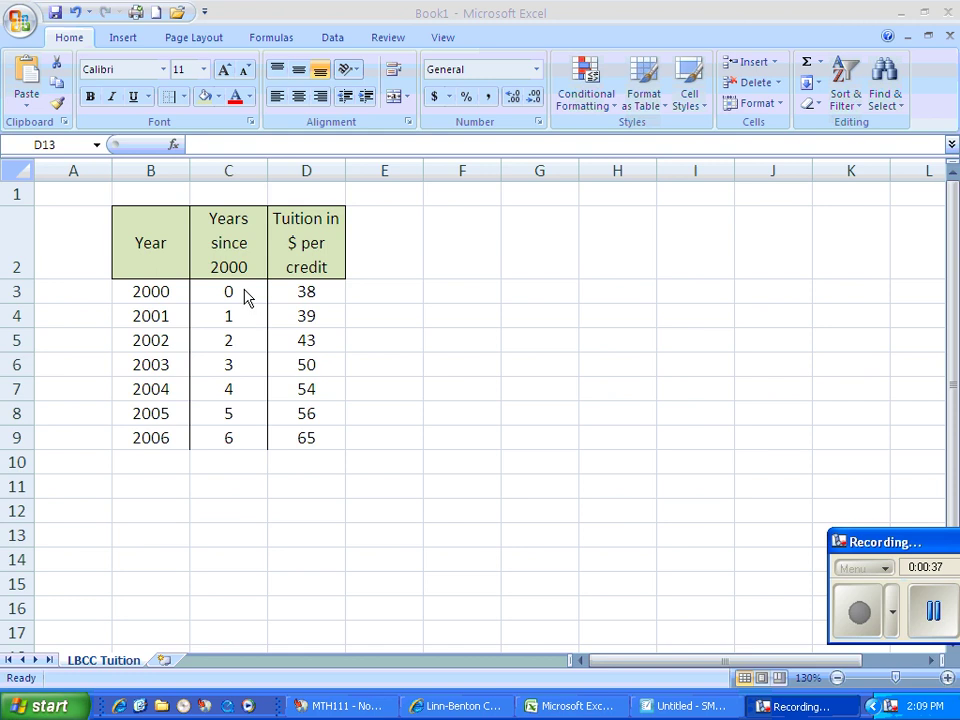
# Insert a markers-only scatter chart of the years and tuition data in C3:D9.
pyautogui.hotkey('alt', 'Tab')
pyautogui.moveTo(243, 290); pyautogui.dragTo(289, 428)
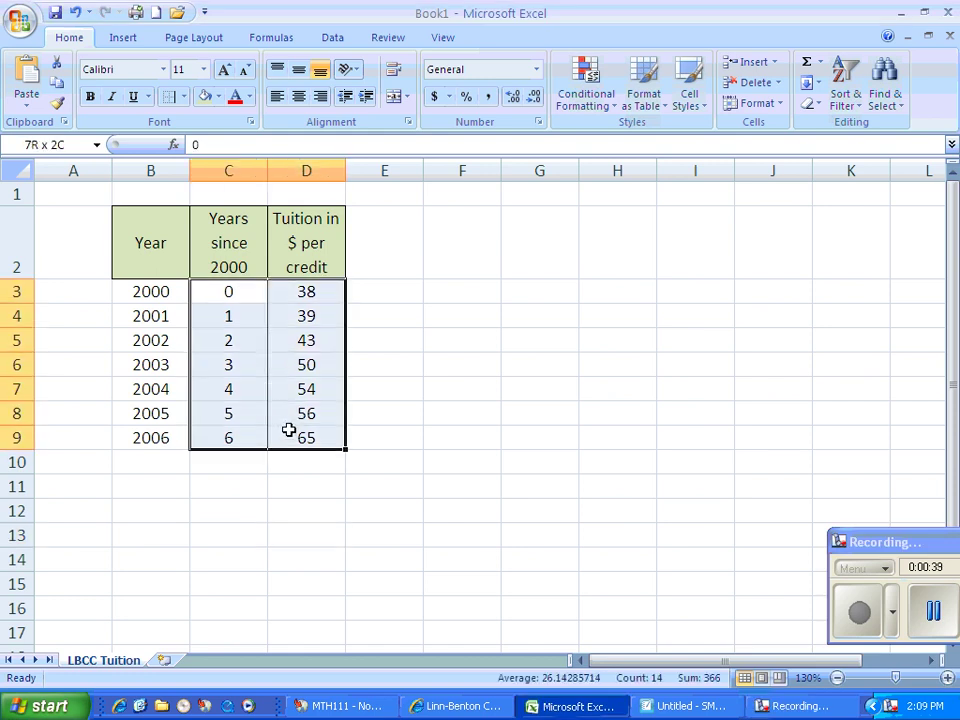
pyautogui.click(252, 296)
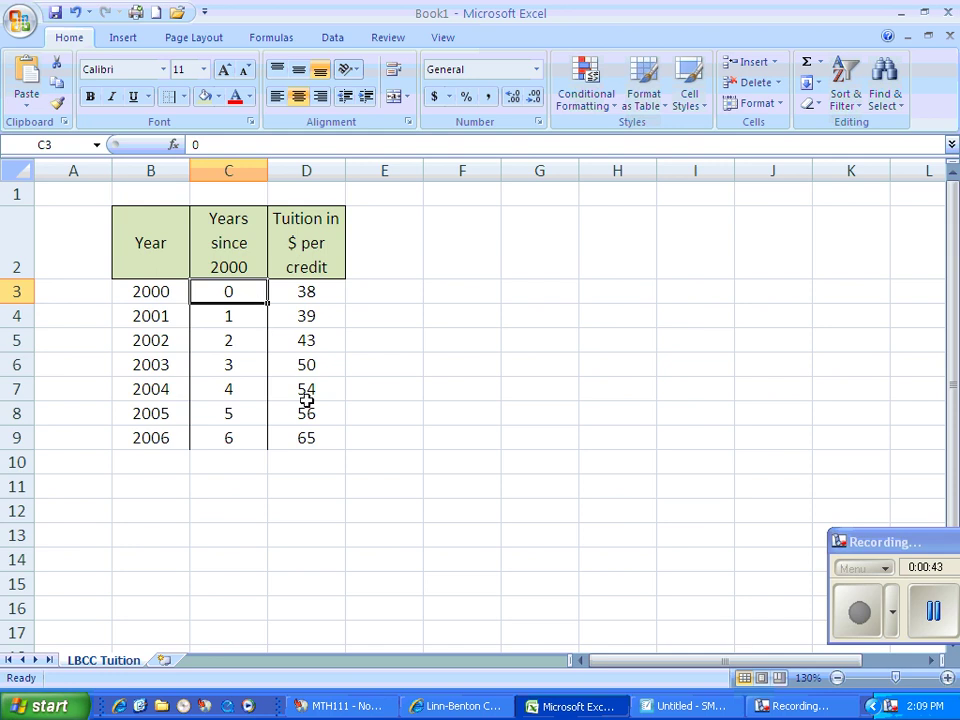
pyautogui.keyDown('shift'); pyautogui.click(328, 441); pyautogui.keyUp('shift')
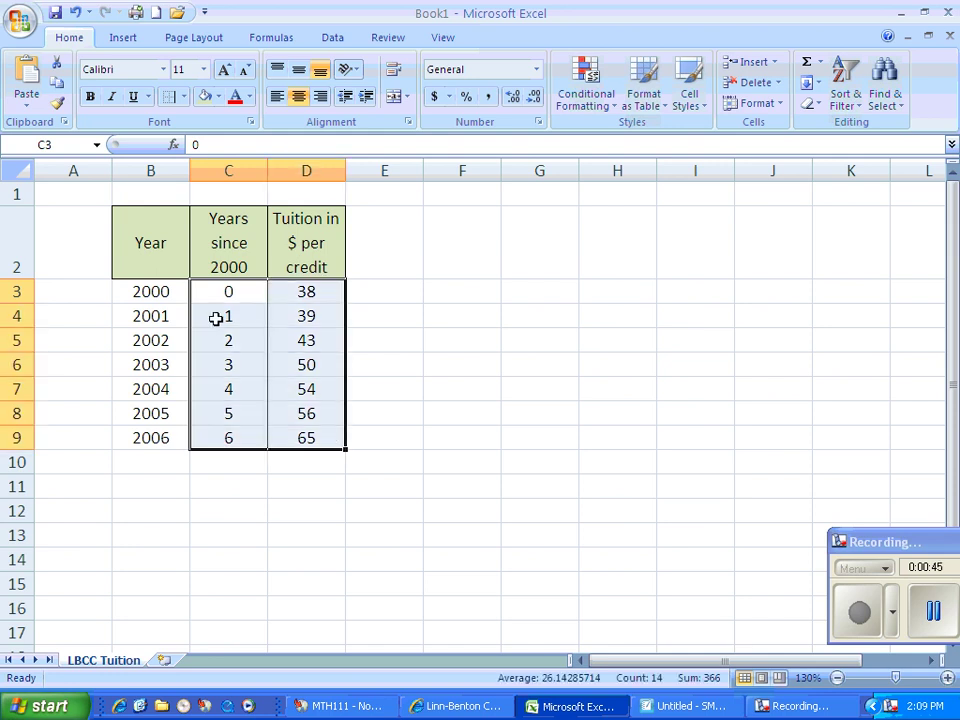
pyautogui.click(124, 40)
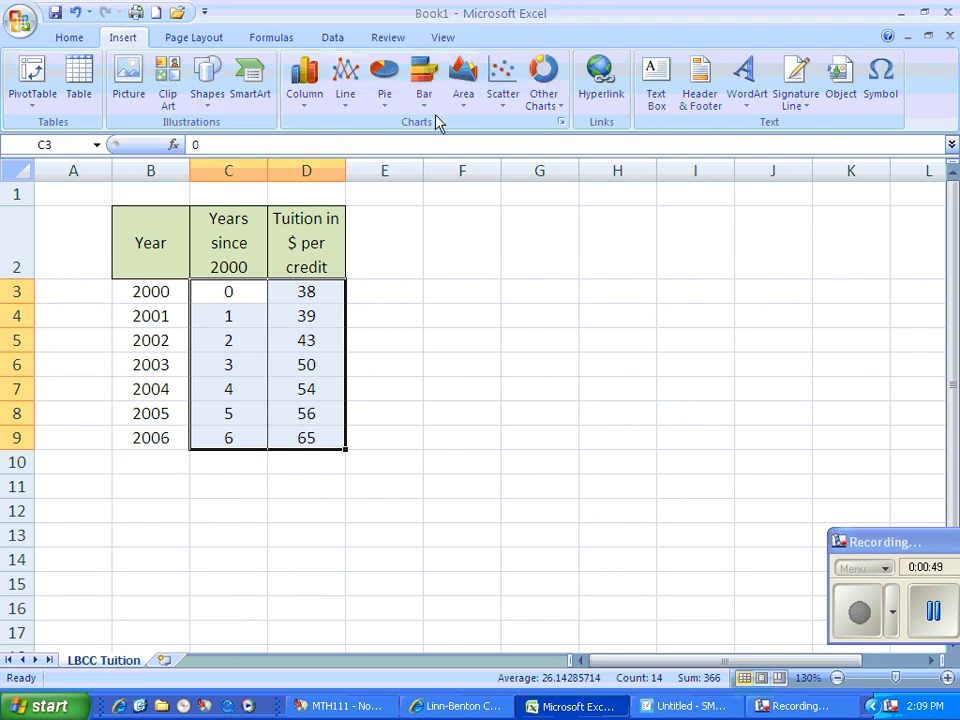
pyautogui.click(504, 110)
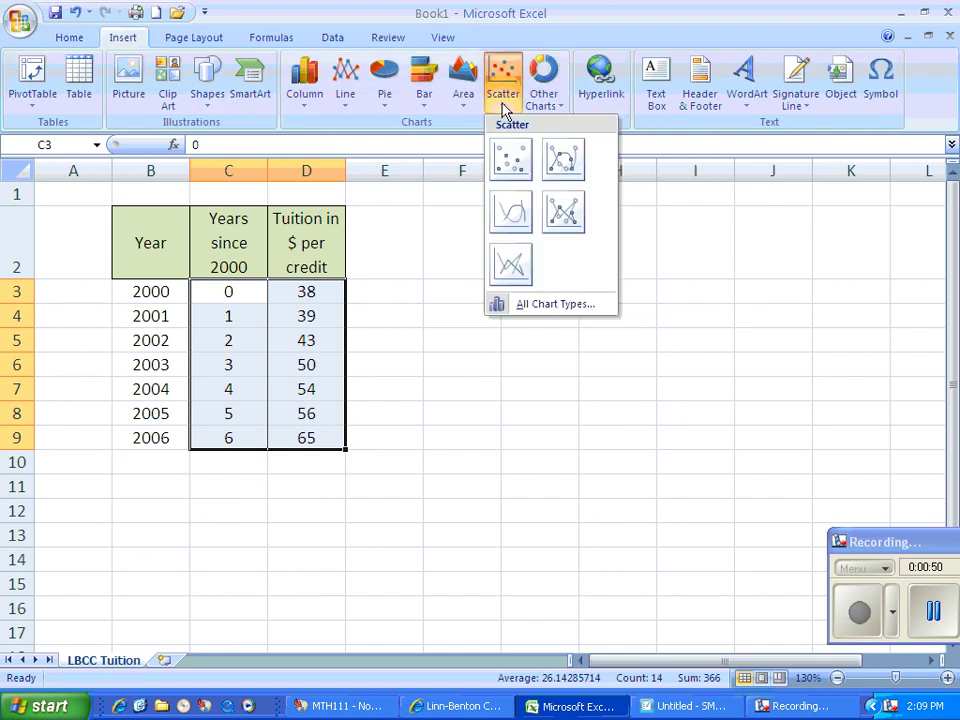
pyautogui.click(512, 160)
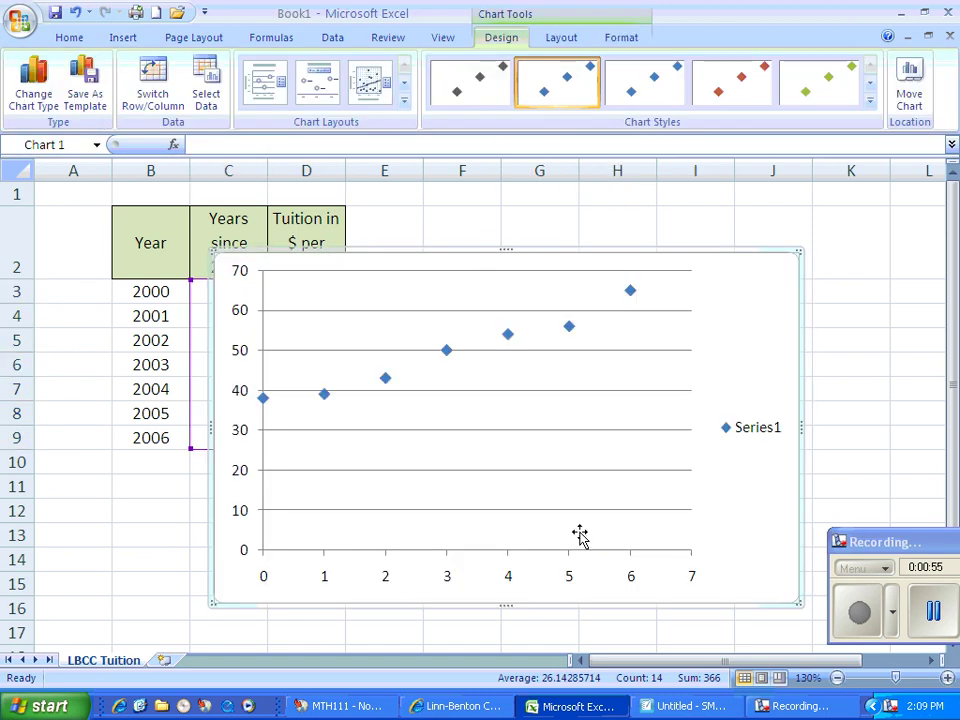
# Shrink the chart and move it beside the tuition table so all data shows.
pyautogui.moveTo(514, 306); pyautogui.dragTo(623, 261)
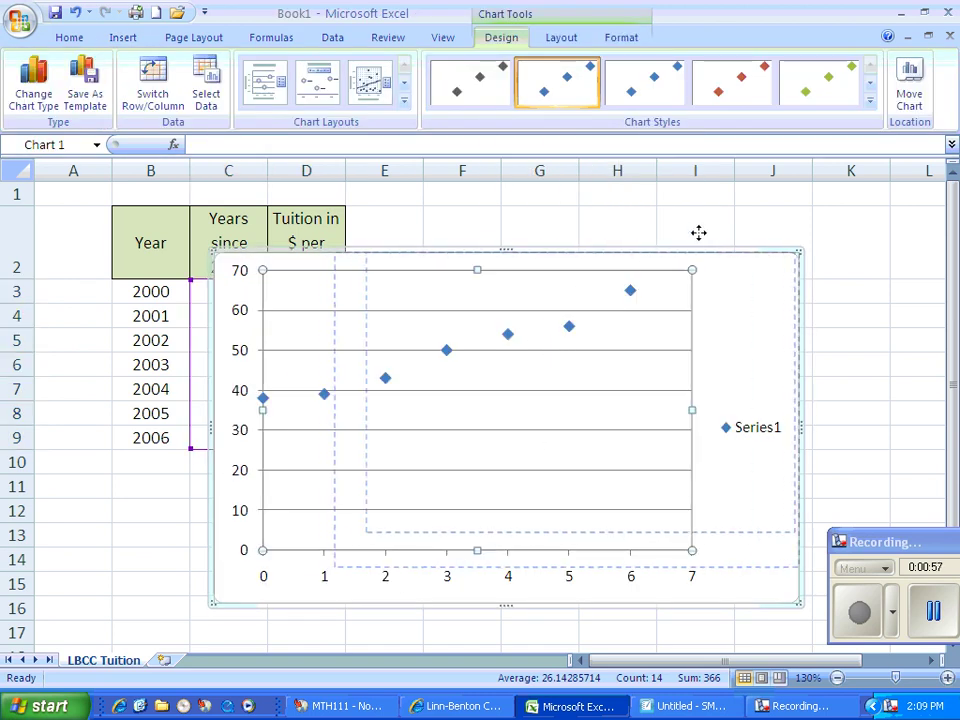
pyautogui.moveTo(712, 225); pyautogui.dragTo(736, 232)
pyautogui.moveTo(236, 311); pyautogui.dragTo(393, 256)
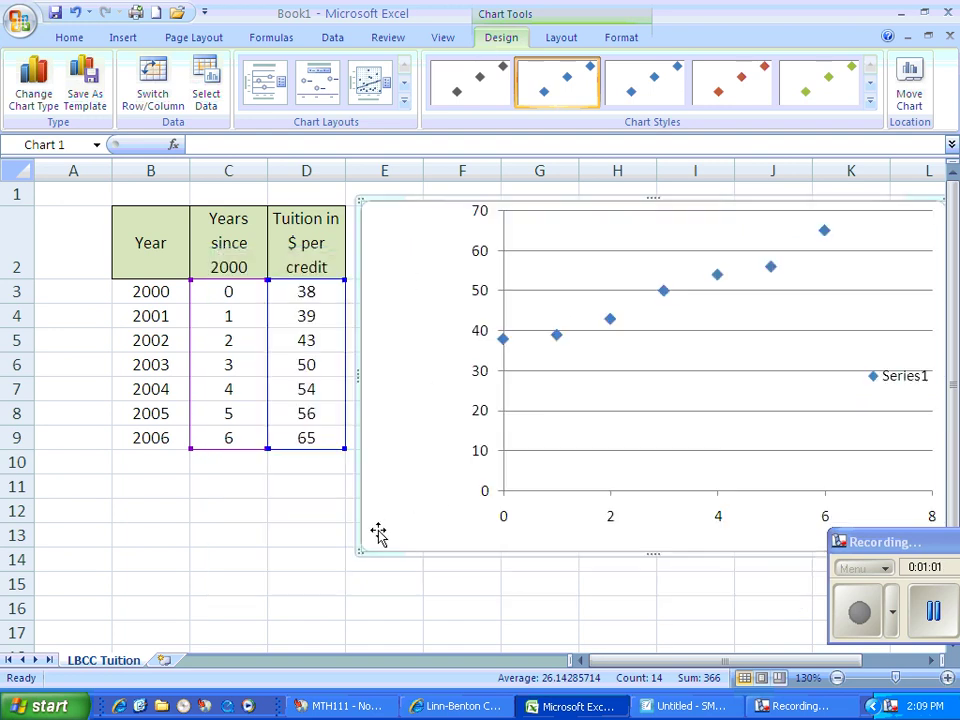
pyautogui.moveTo(355, 545); pyautogui.dragTo(441, 499)
pyautogui.moveTo(499, 249); pyautogui.dragTo(433, 255)
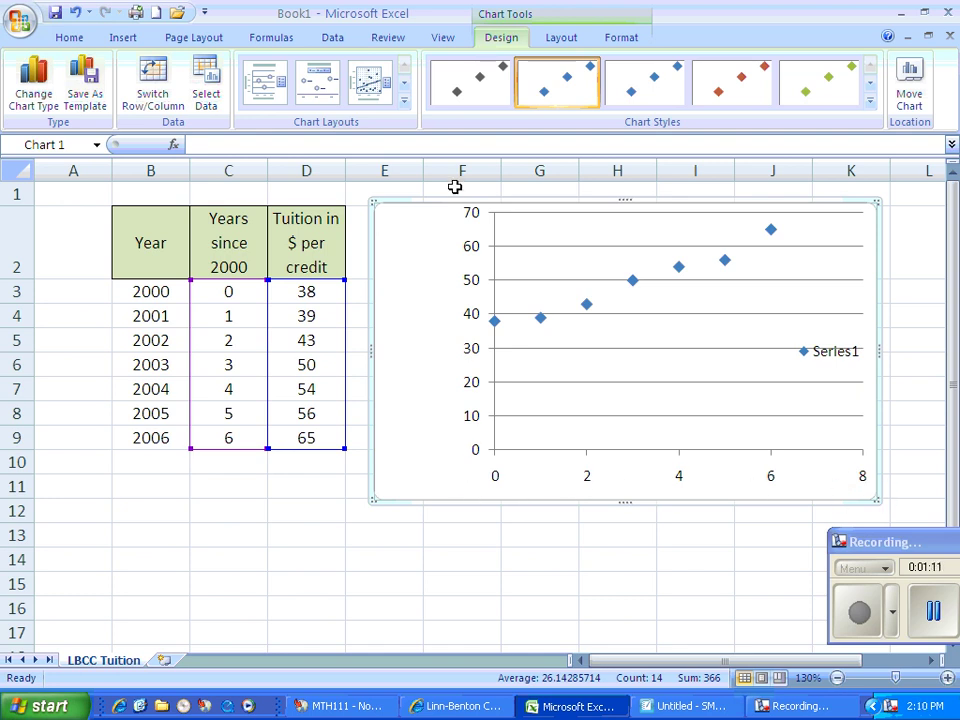
# Remove the Series1 legend from the chart.
pyautogui.click(564, 39)
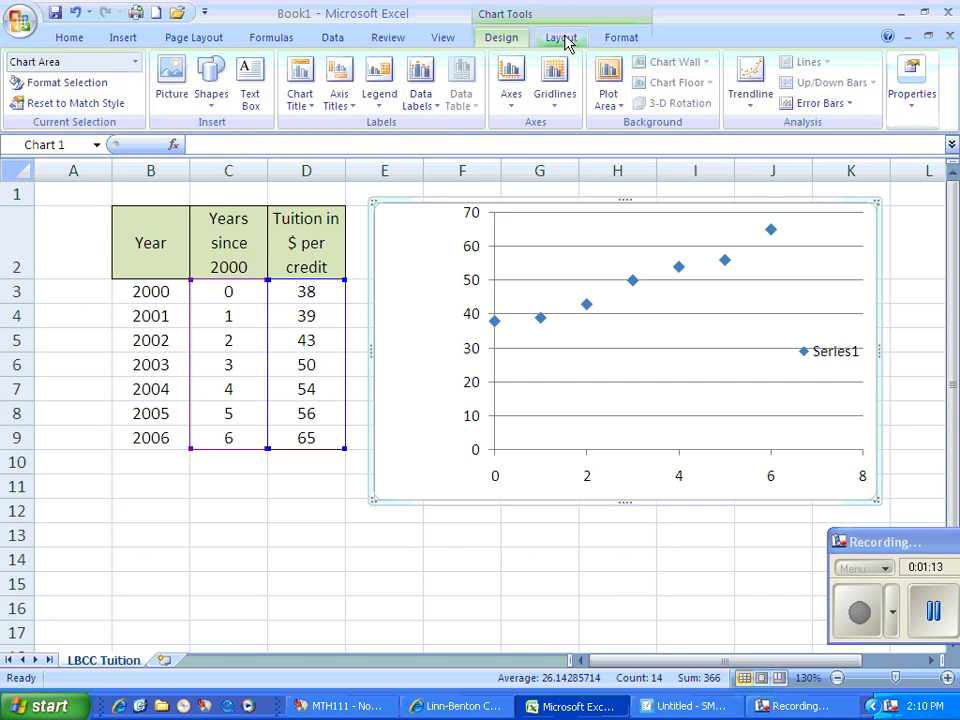
pyautogui.click(385, 100)
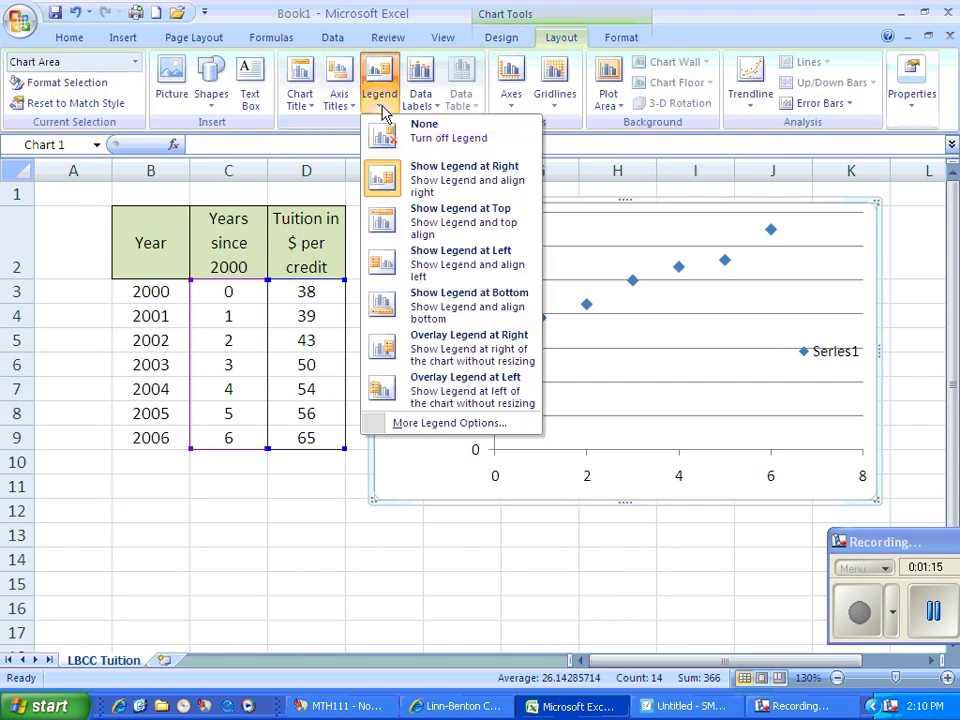
pyautogui.click(400, 136)
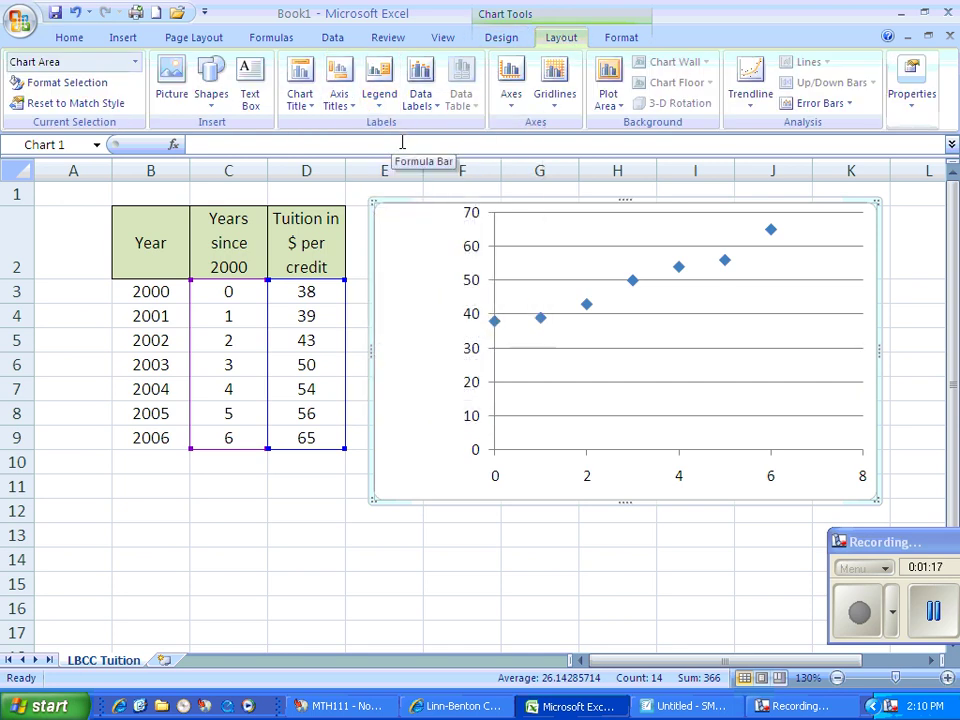
# Add a horizontal axis title below the axis reading 'Years since 2000'.
pyautogui.click(340, 100)
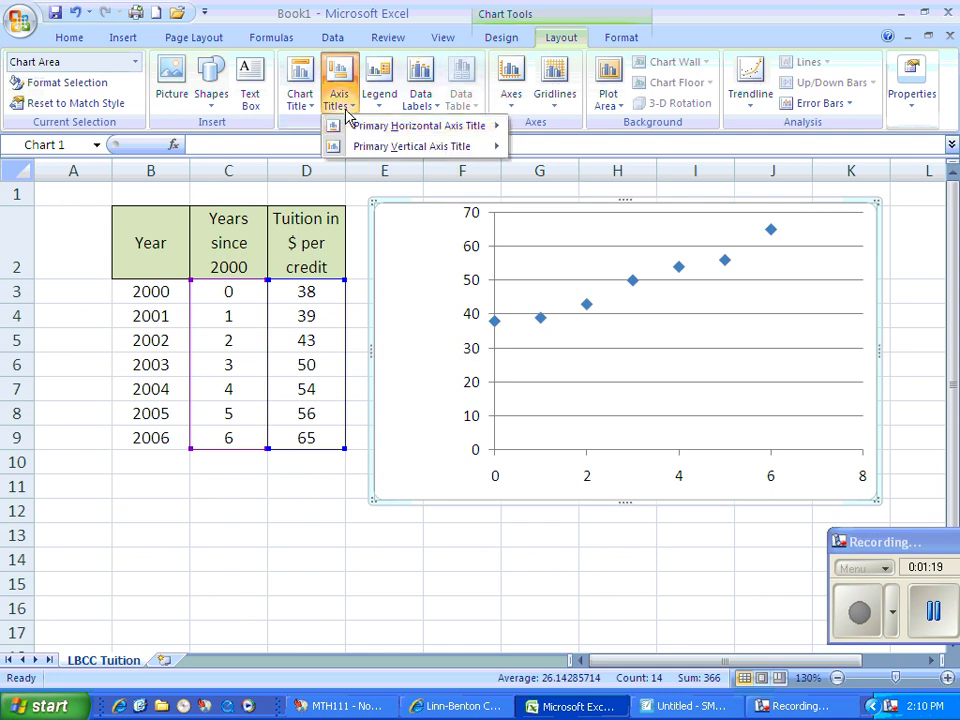
pyautogui.moveTo(370, 130)
pyautogui.click(578, 182)
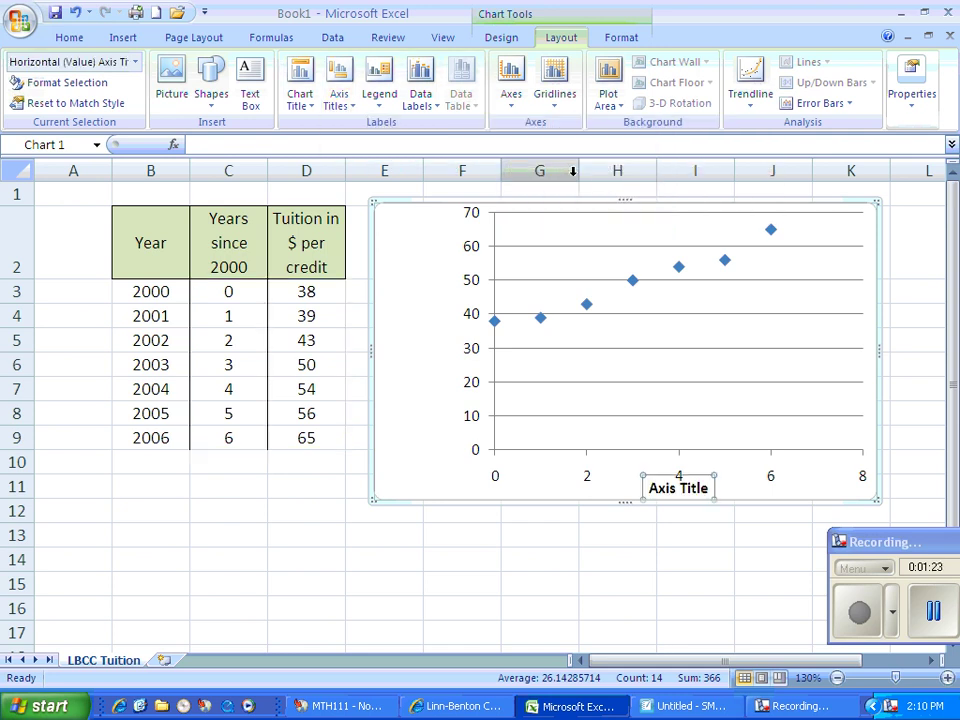
pyautogui.write('Y')
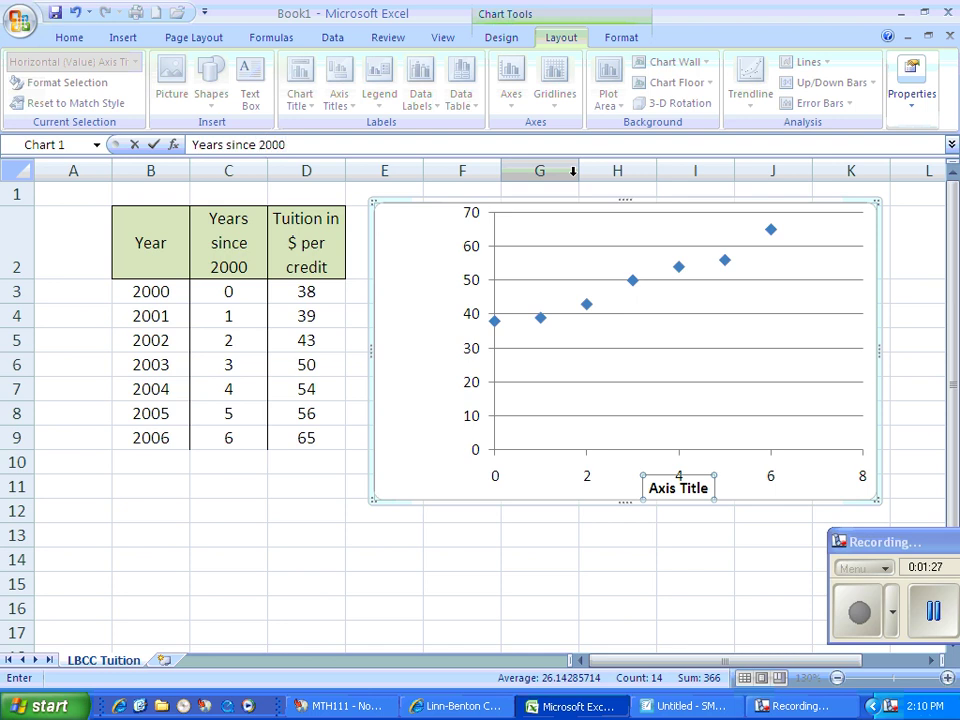
pyautogui.write('ears since 2000')
pyautogui.press('Return')
# Add a rotated vertical axis title reading 'Tuition in $ per credit'.
pyautogui.click(339, 100)
pyautogui.moveTo(362, 150)
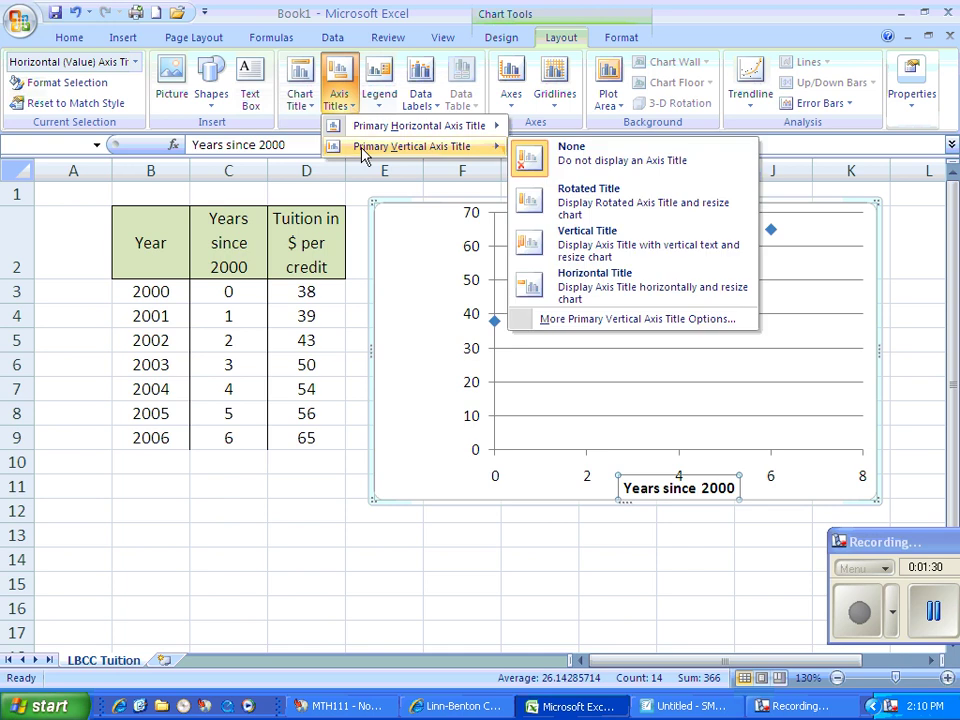
pyautogui.click(568, 200)
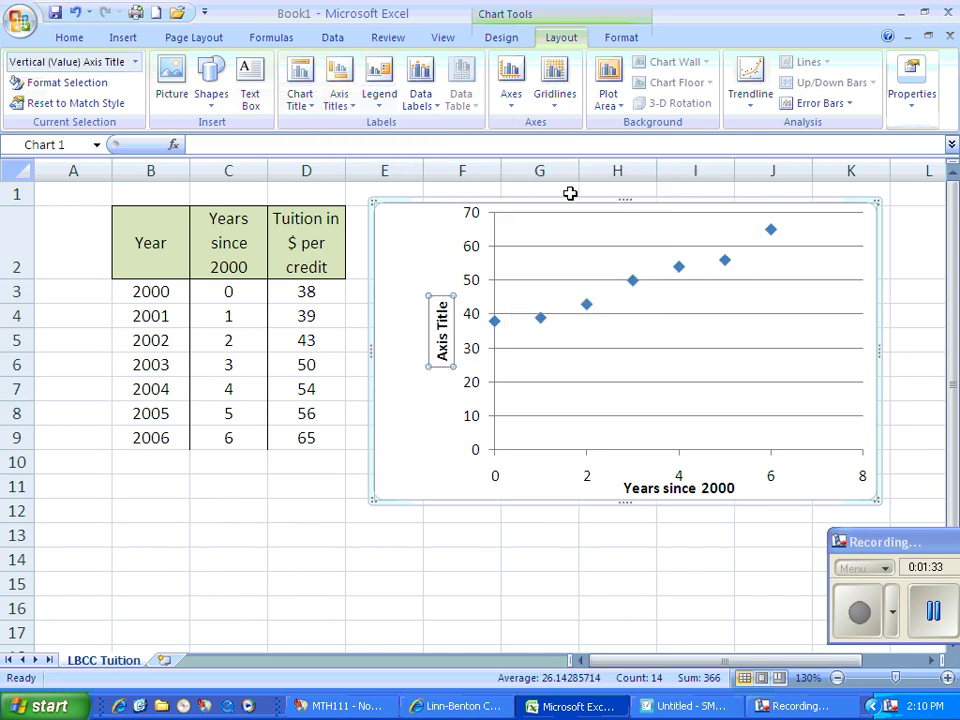
pyautogui.write('Tuition in $ per credit')
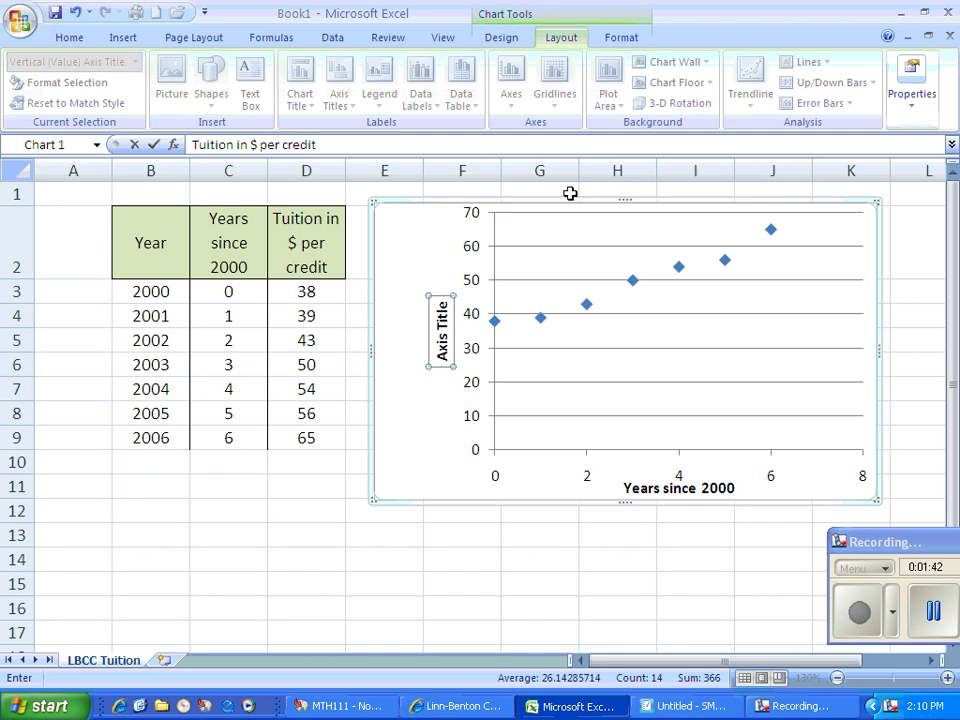
pyautogui.press('Return')
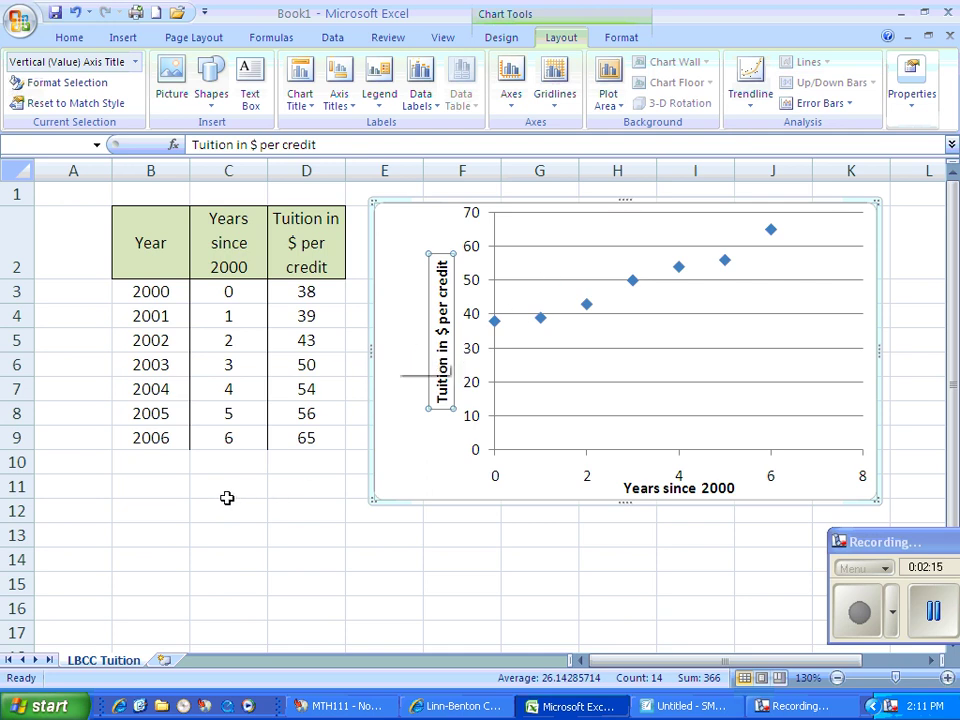
# Reselect the tuition chart and switch to the Chart Tools Layout options.
pyautogui.click(228, 500)
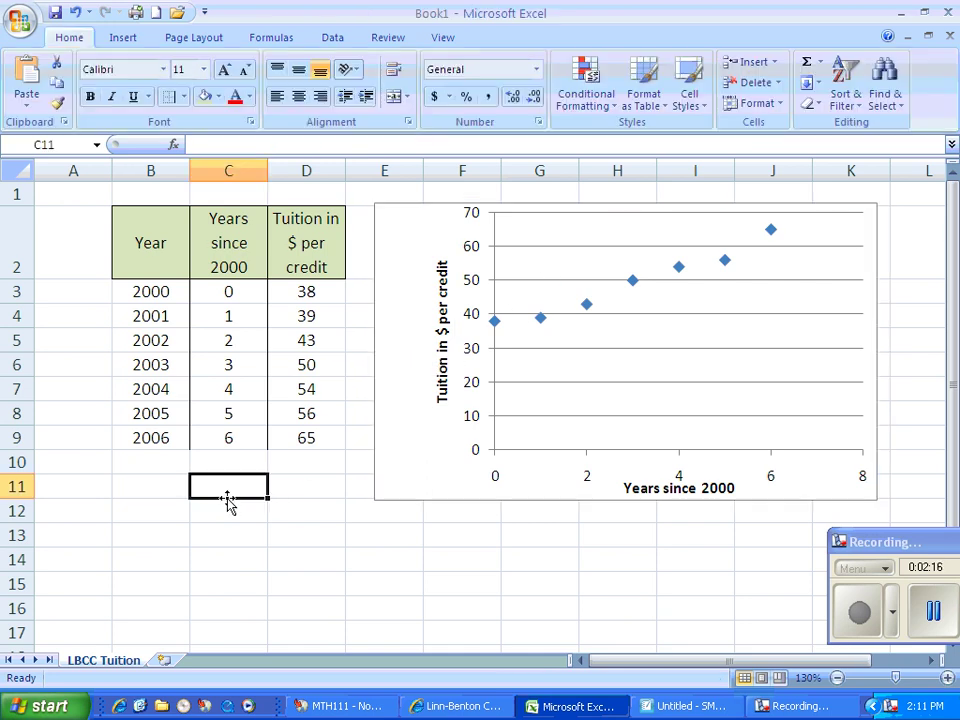
pyautogui.click(126, 36)
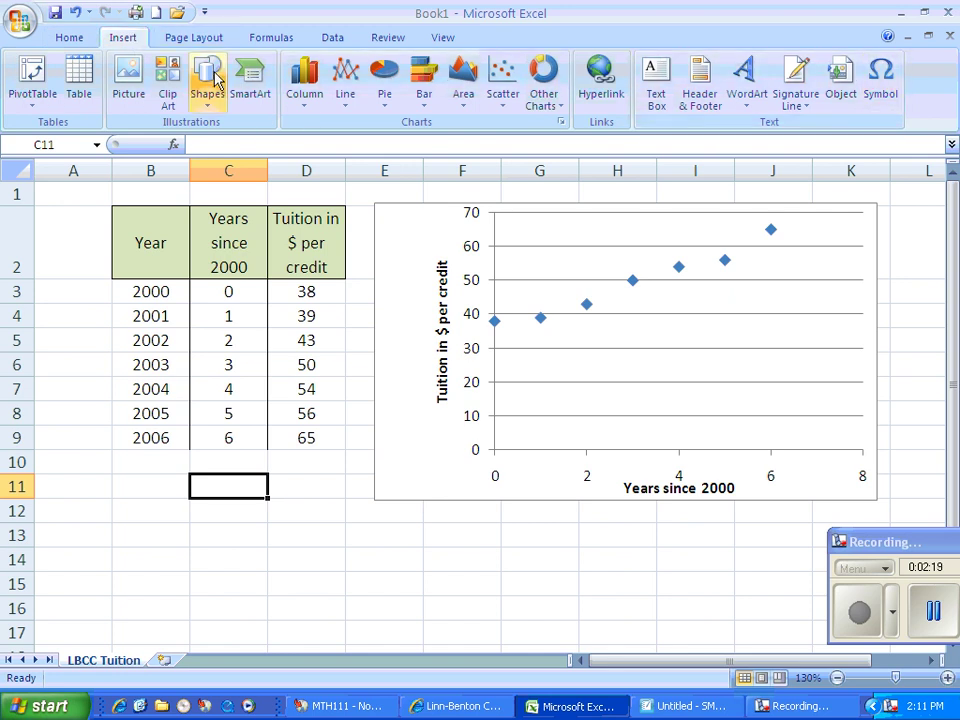
pyautogui.click(414, 246)
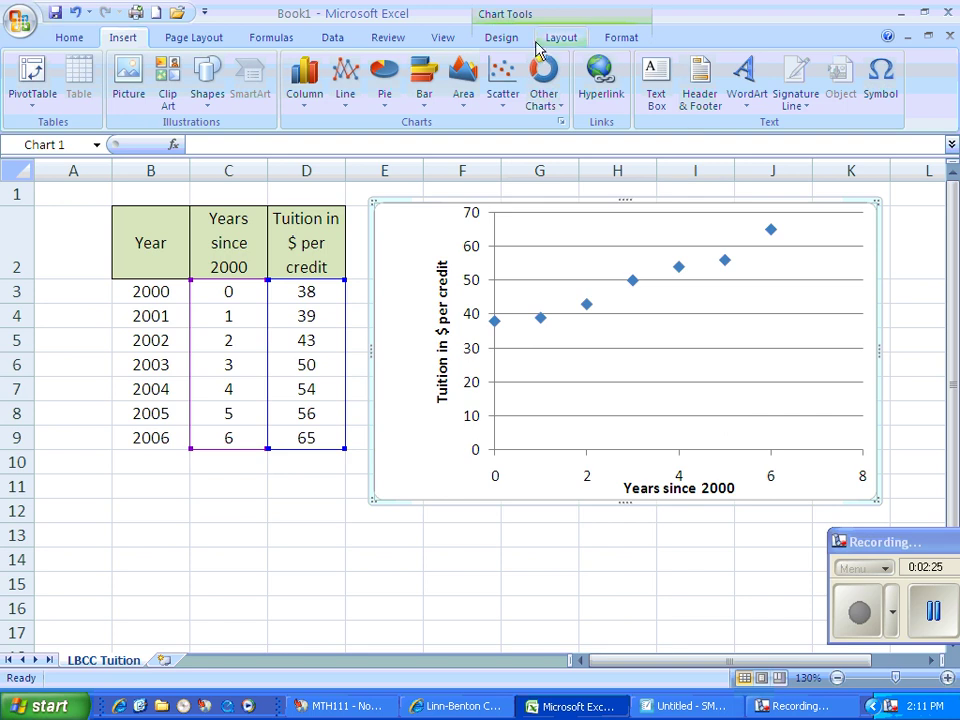
pyautogui.click(505, 40)
pyautogui.click(566, 42)
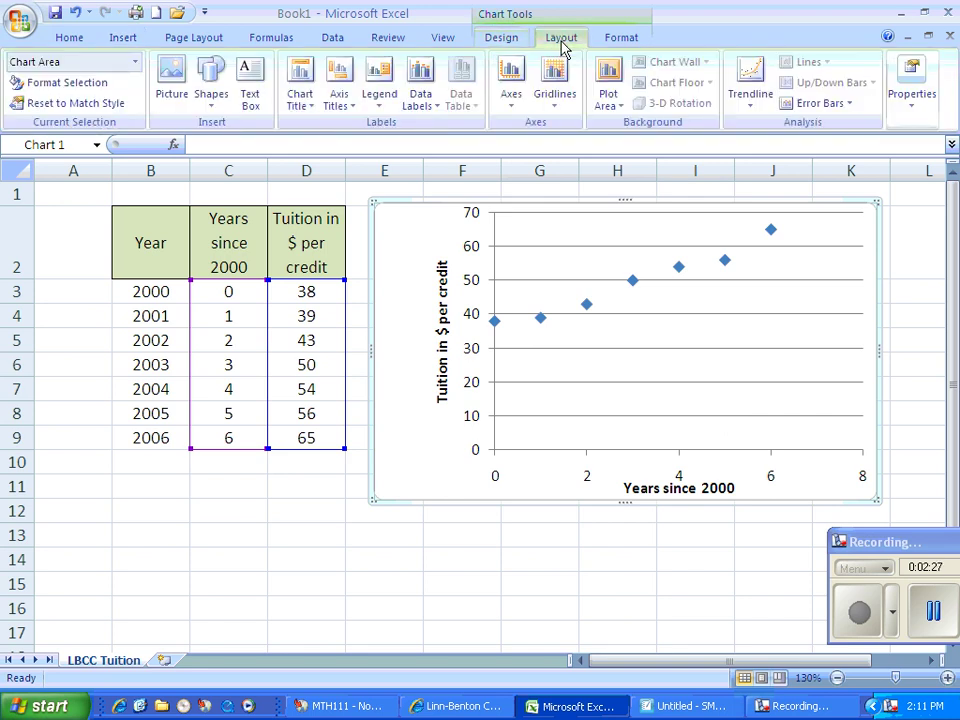
pyautogui.click(619, 42)
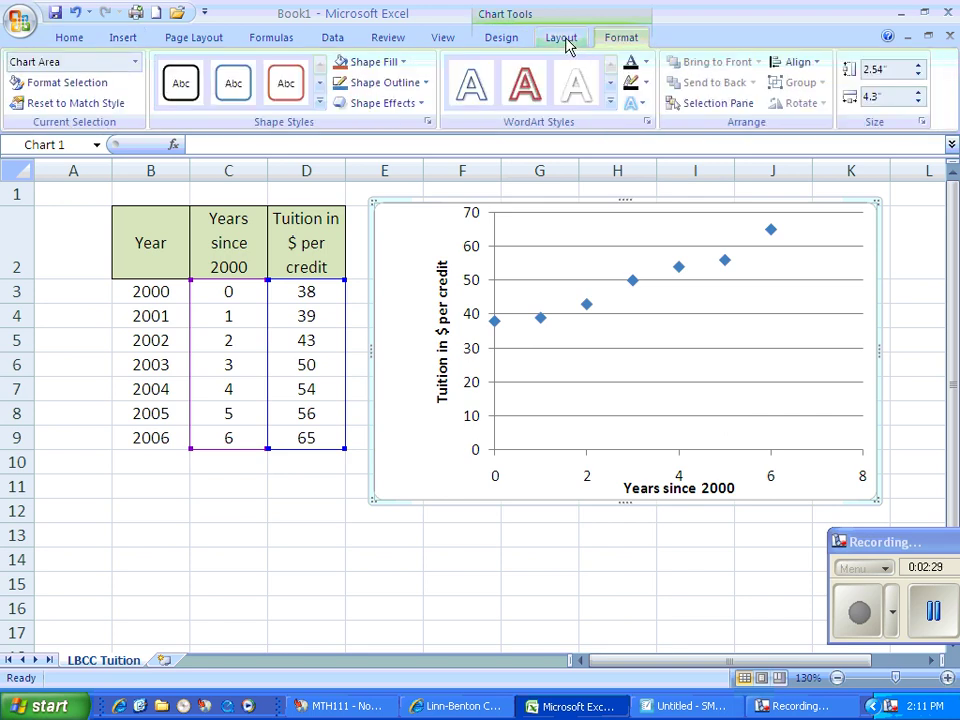
pyautogui.click(567, 46)
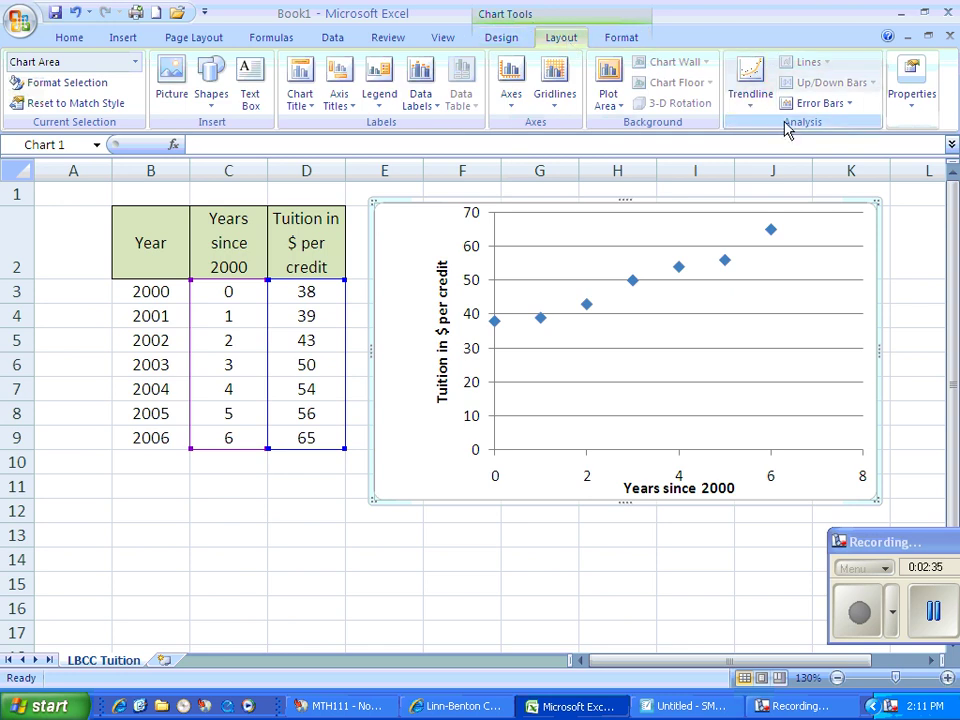
pyautogui.click(750, 104)
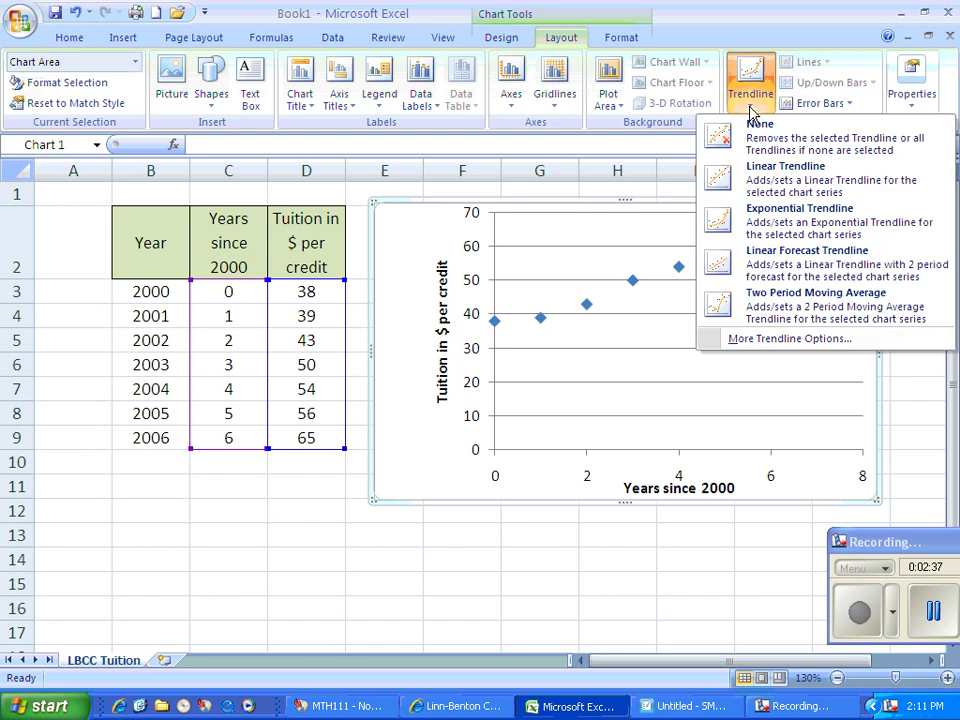
pyautogui.click(766, 340)
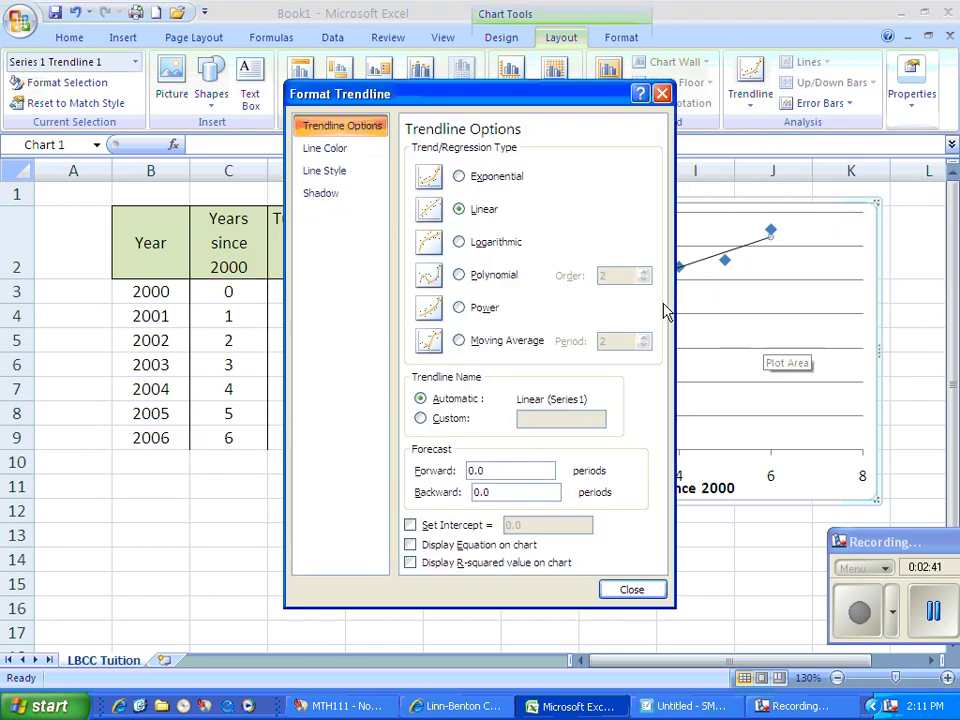
pyautogui.moveTo(345, 93); pyautogui.dragTo(155, 72)
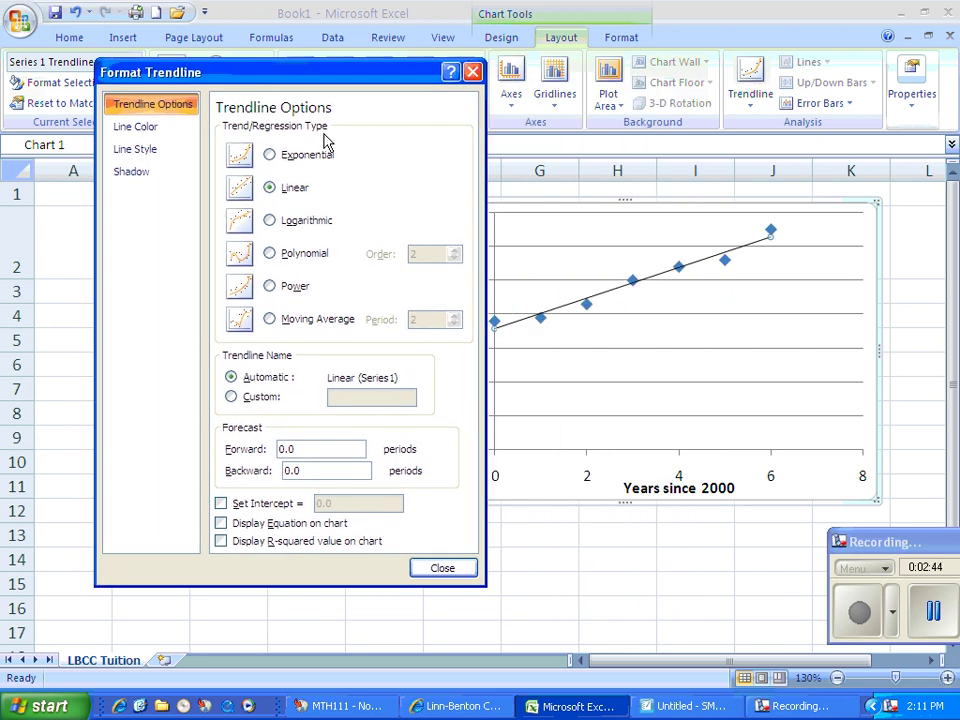
pyautogui.click(270, 158)
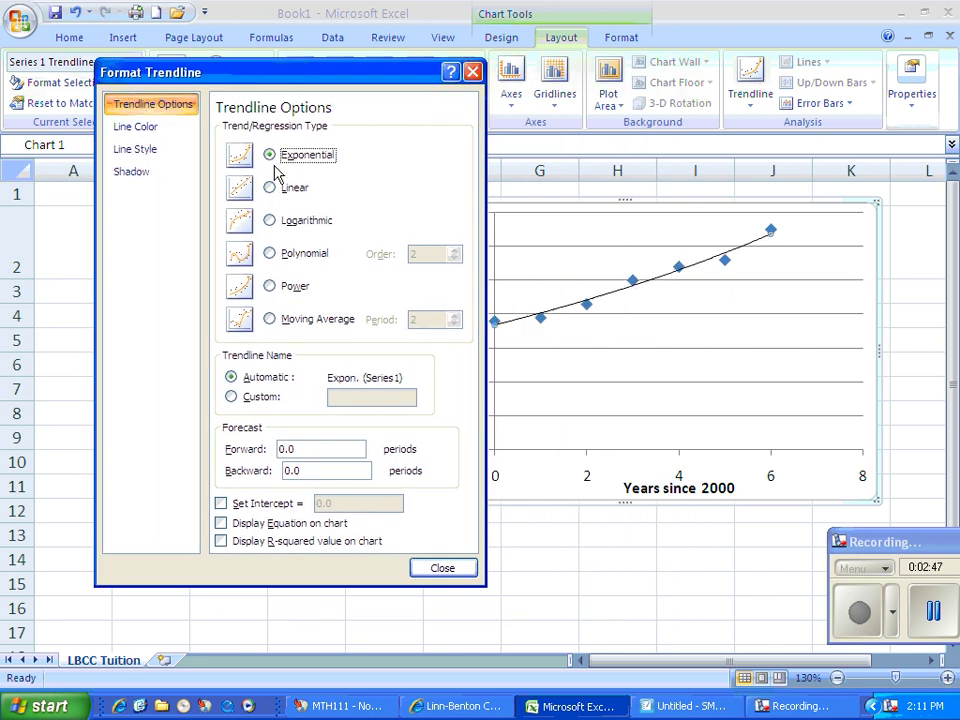
pyautogui.click(269, 221)
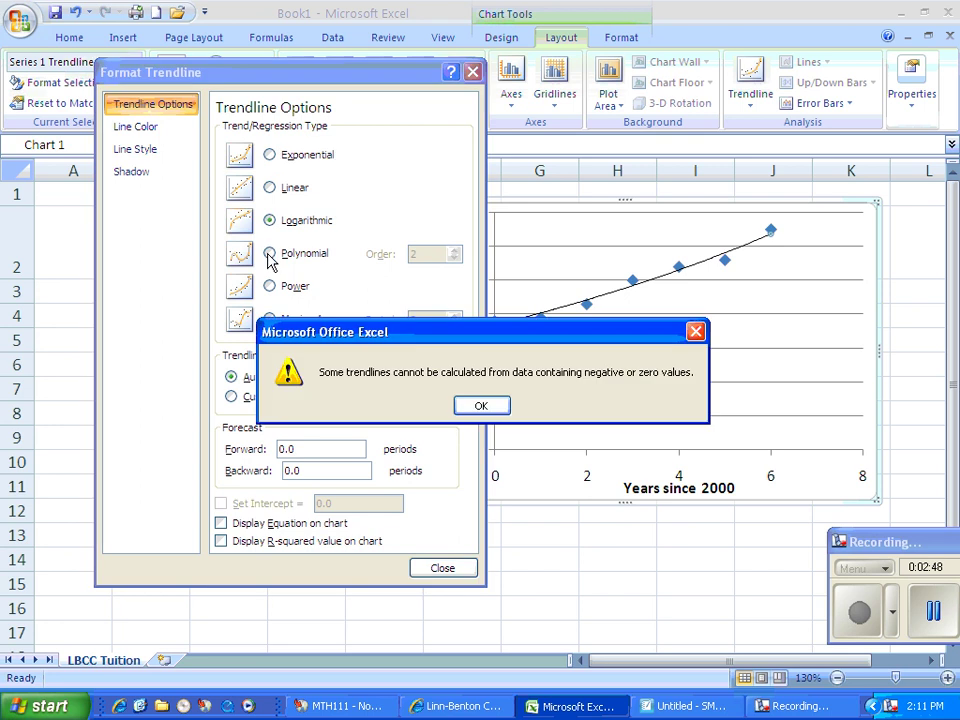
pyautogui.click(482, 406)
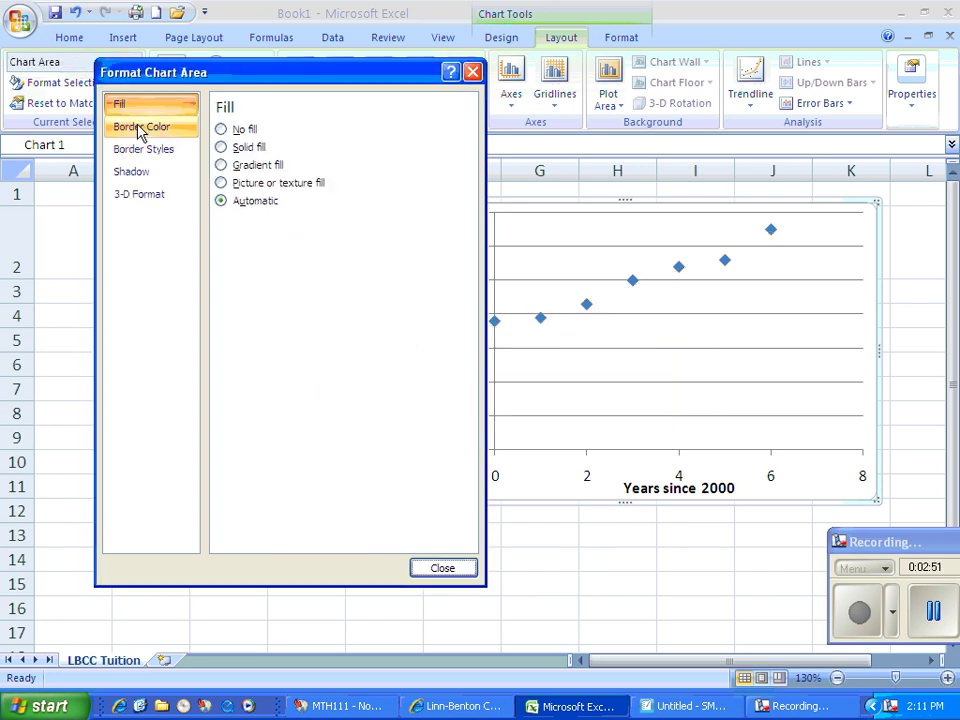
pyautogui.click(443, 568)
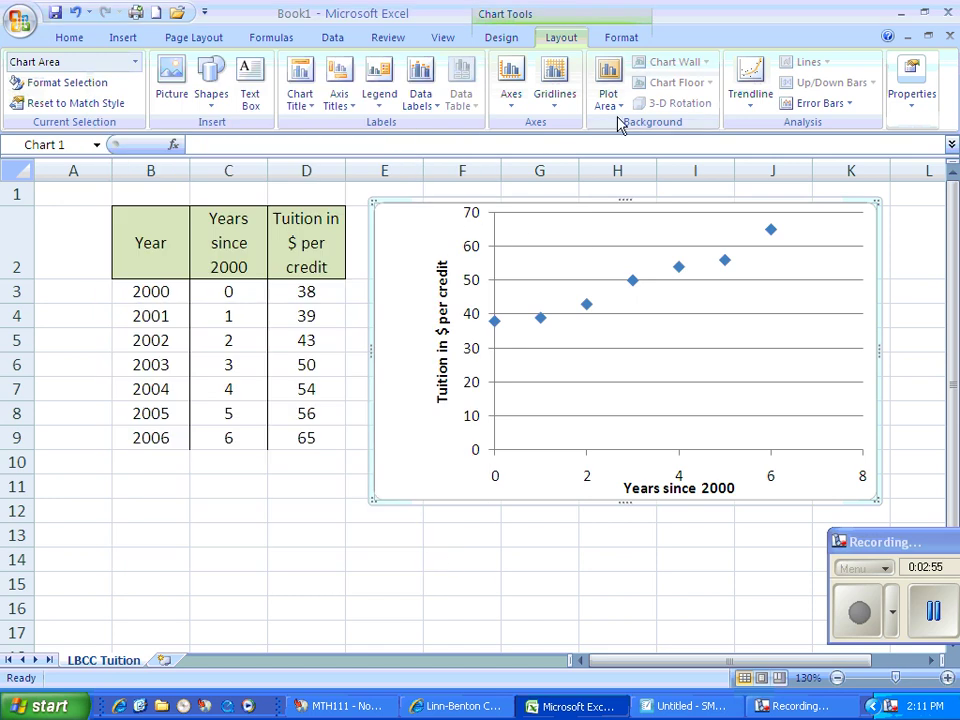
# Add a linear trendline displaying y = 4.5x + 35.78 and R² = 0.965 on the chart.
pyautogui.click(752, 100)
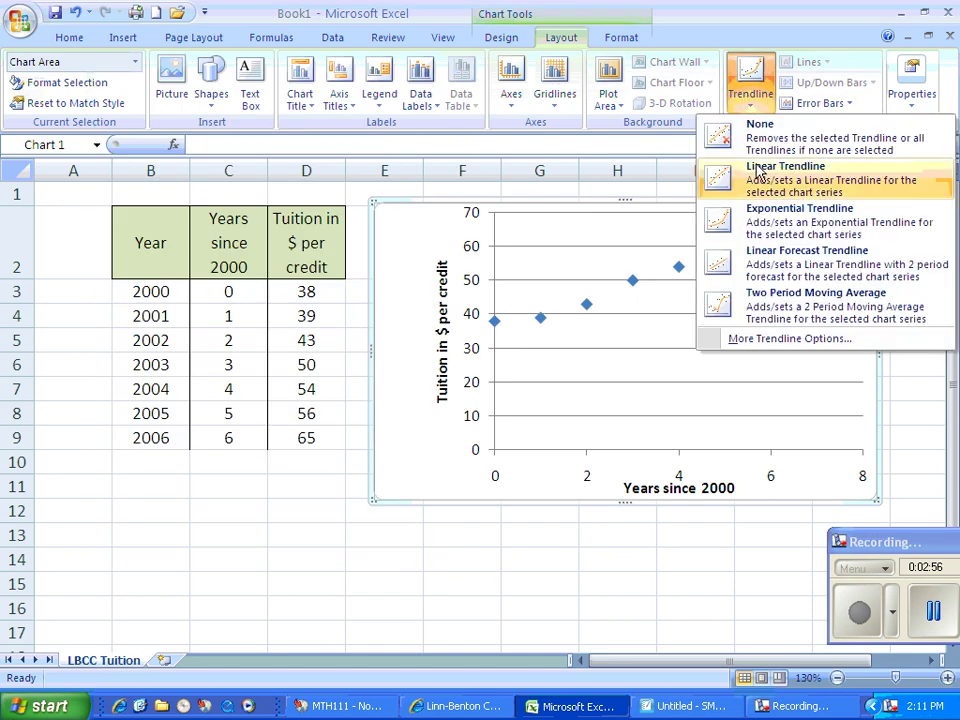
pyautogui.click(760, 340)
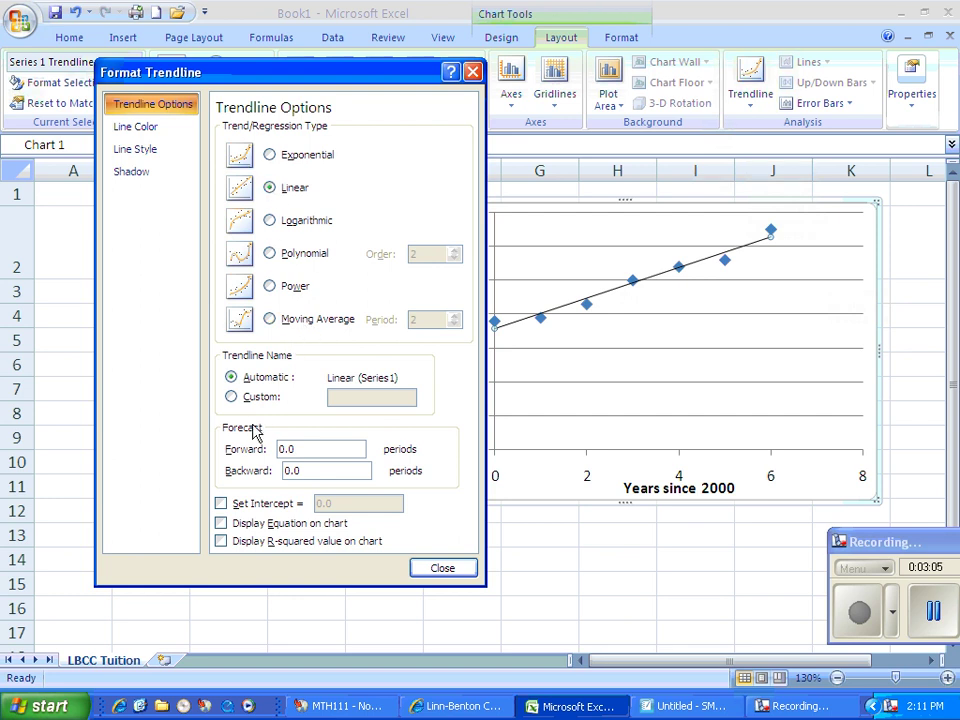
pyautogui.click(221, 524)
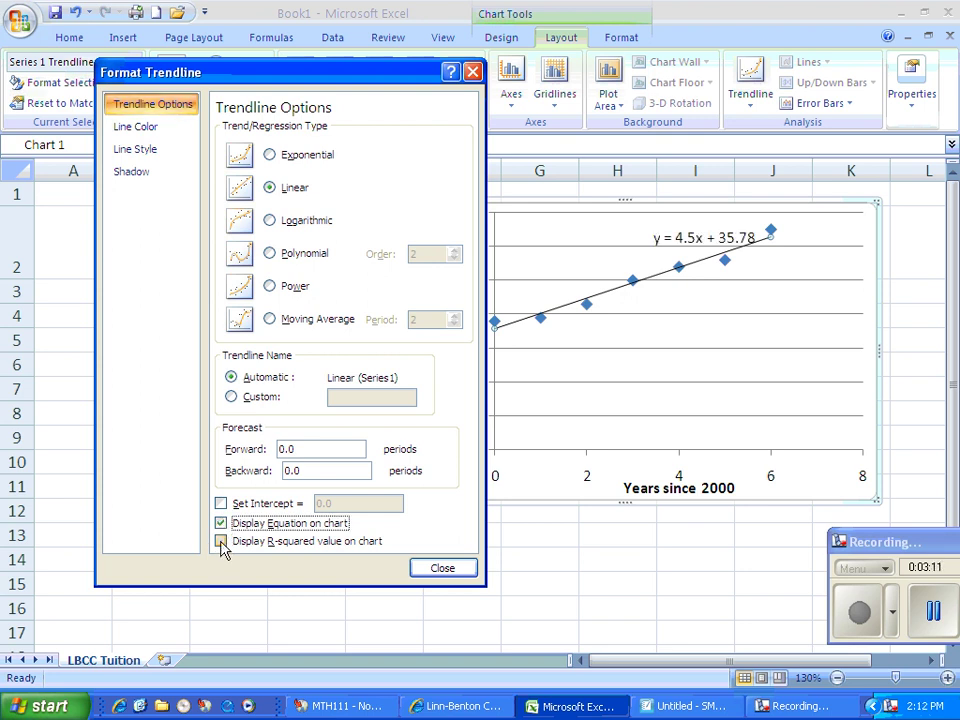
pyautogui.click(221, 542)
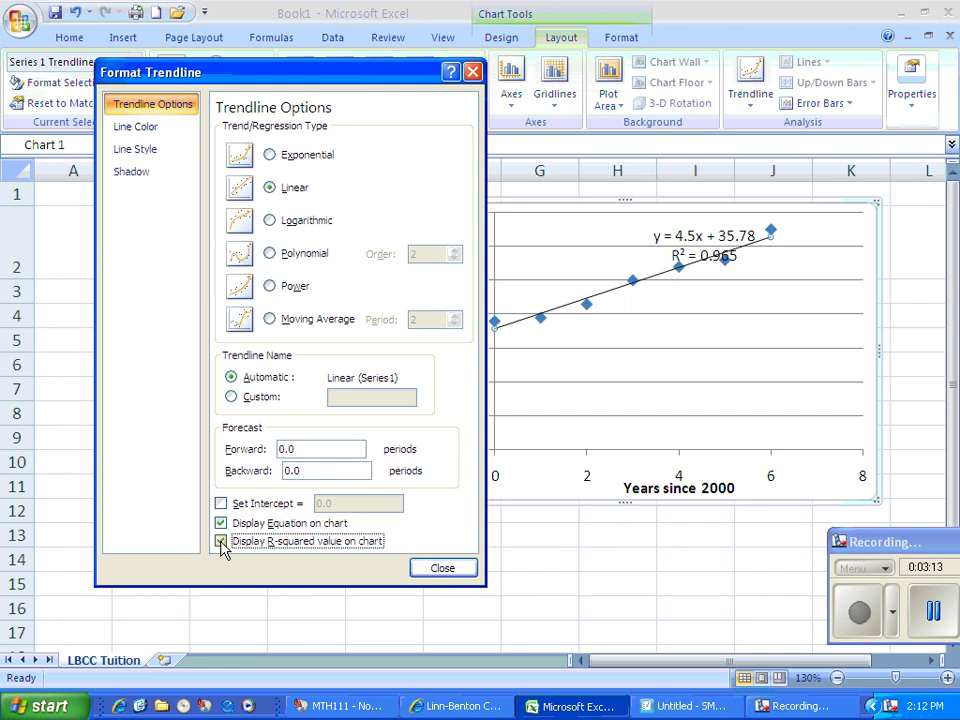
pyautogui.click(446, 570)
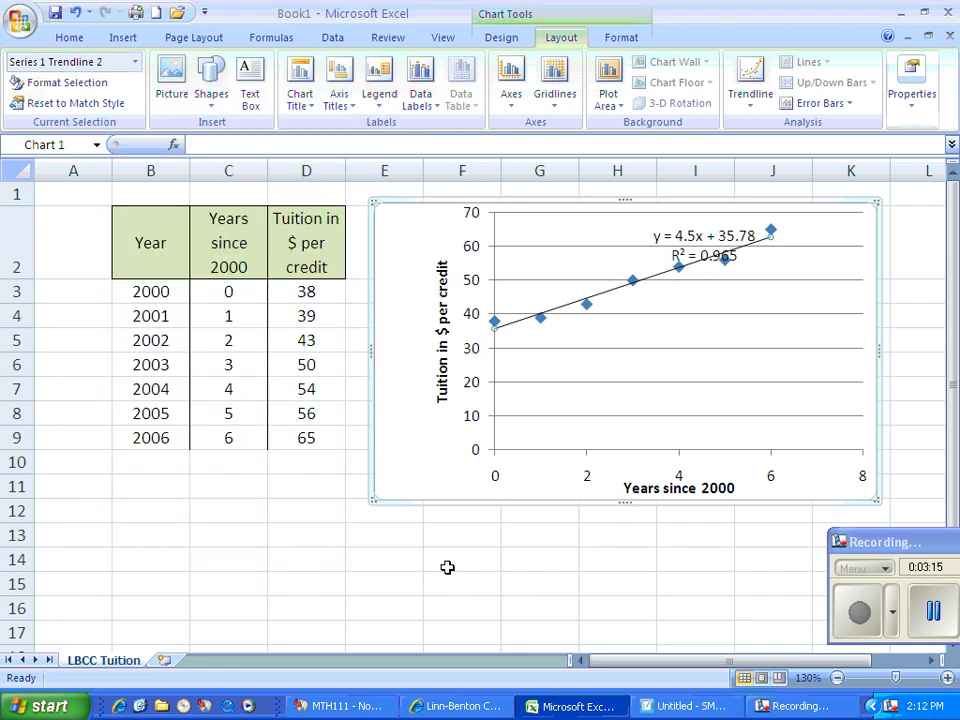
# Drag the equation and R² label down and right, below the trendline.
pyautogui.moveTo(701, 244); pyautogui.dragTo(797, 302)
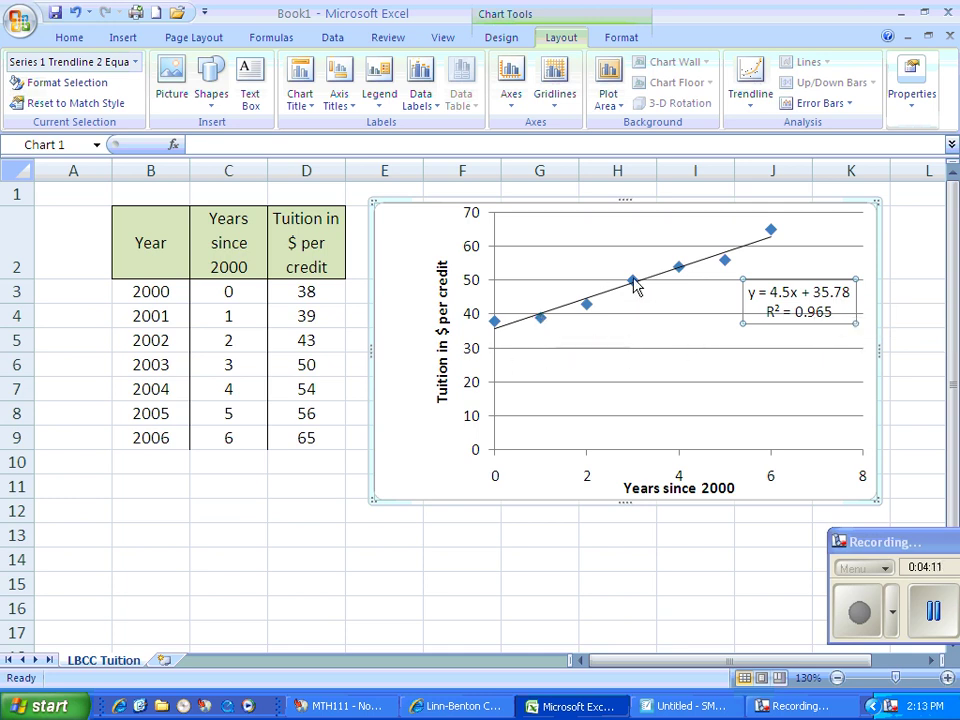
pyautogui.moveTo(680, 271)
pyautogui.moveTo(726, 263)
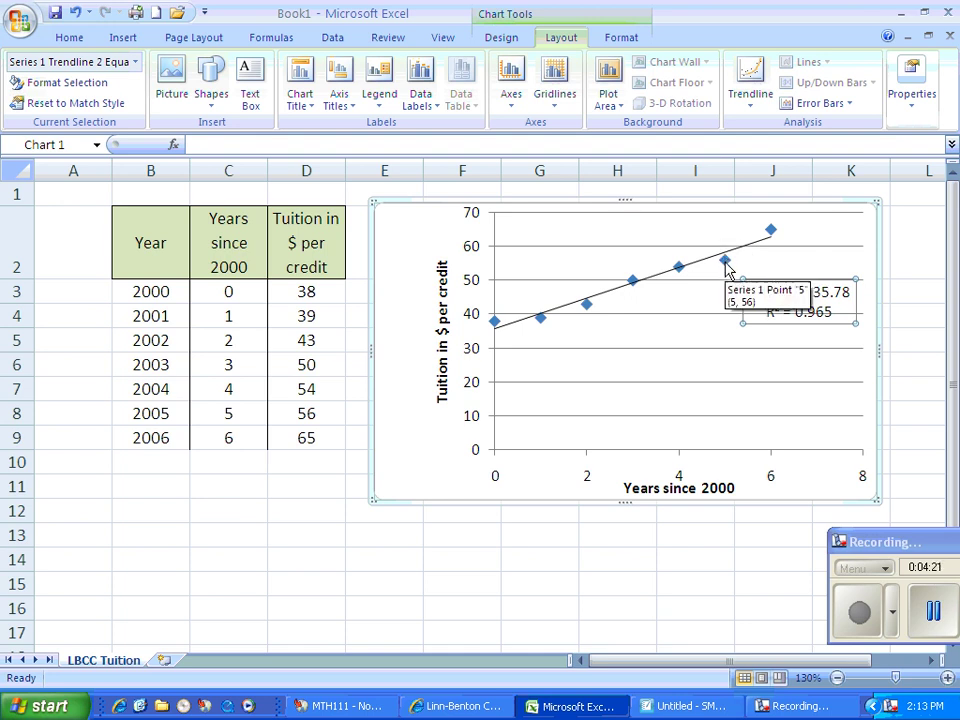